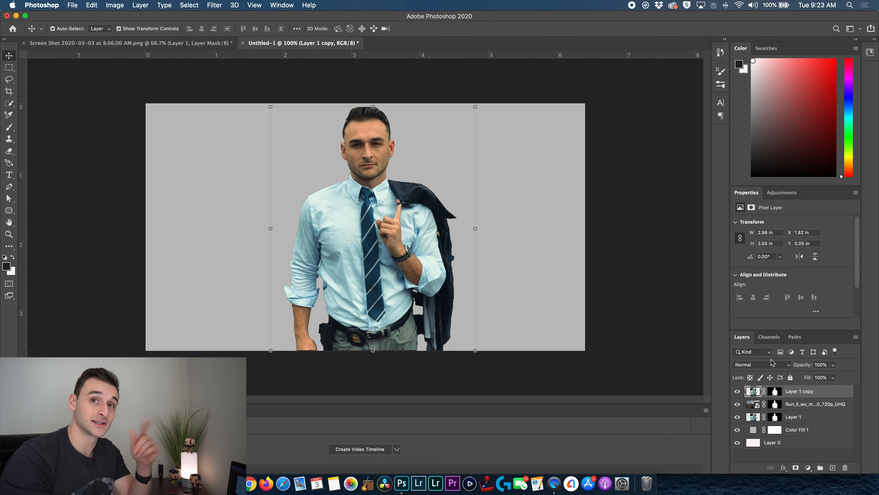
Set the blend mode of Layer 1 copy to Lighten so it blends with the city footage beneath it
click(757, 367)
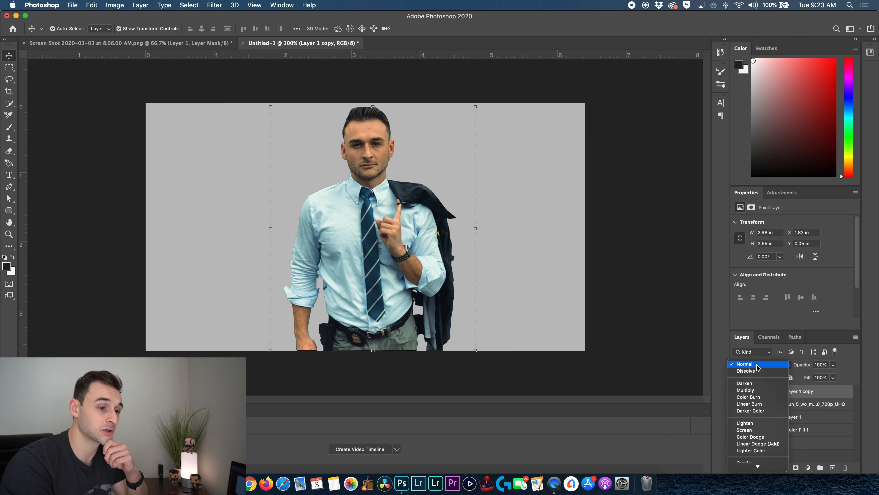
click(750, 422)
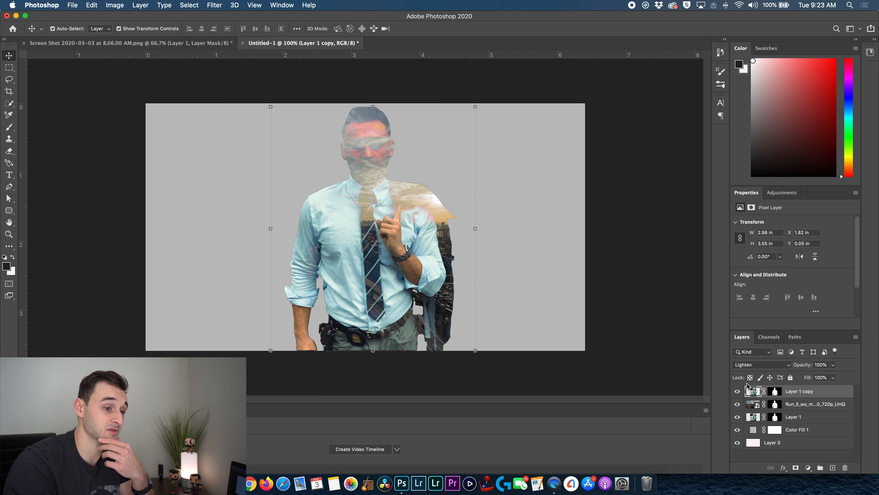
click(774, 392)
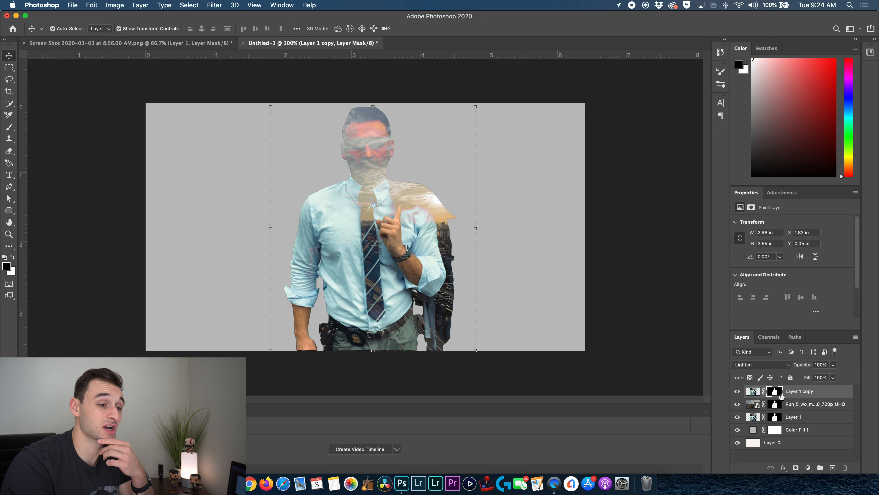
Paint black with the Brush on the city footage's layer mask over the man's face and neck
click(775, 406)
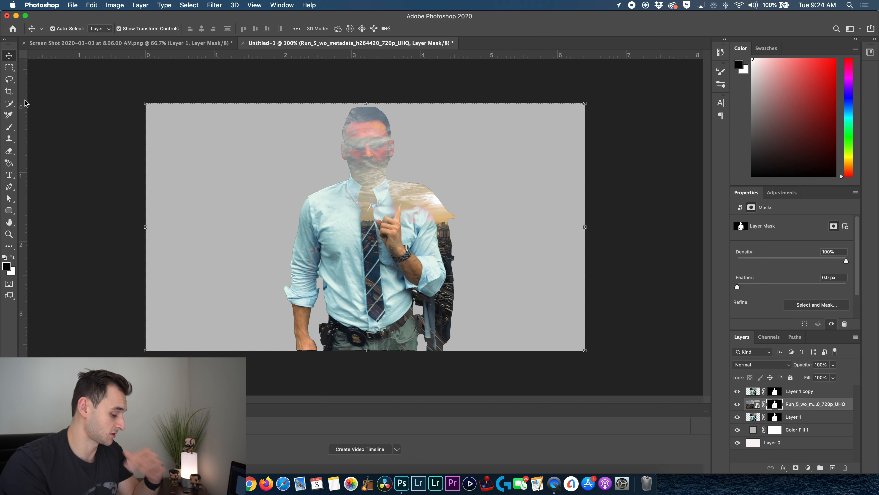
key(b)
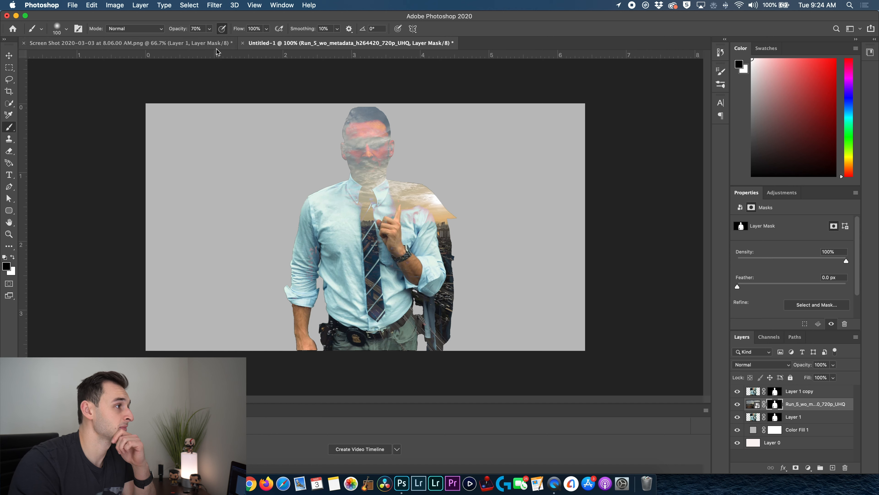
mouse_move(368, 147)
mouse_down()
mouse_move(355, 118)
mouse_move(365, 113)
mouse_move(380, 122)
mouse_move(385, 148)
mouse_move(361, 122)
mouse_move(346, 142)
mouse_move(352, 156)
mouse_move(374, 170)
mouse_move(354, 157)
mouse_move(383, 160)
mouse_move(387, 143)
mouse_move(381, 173)
mouse_up()
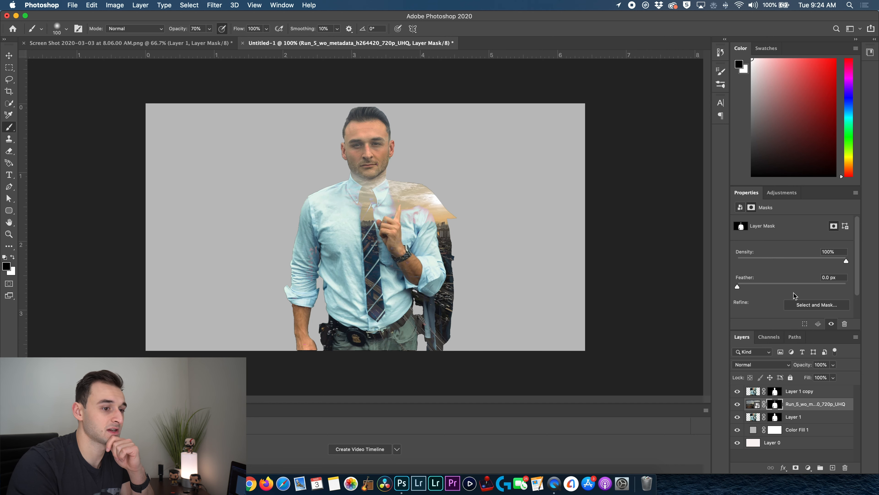
Paint black on the Layer 1 copy mask over the outer sleeve, hanging jacket, lower shirt and waist to bring out the city footage
click(774, 392)
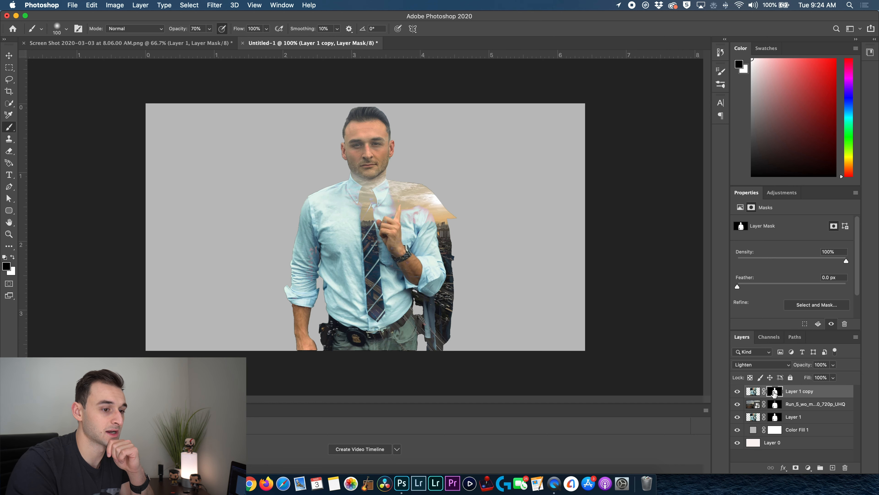
mouse_move(313, 196)
mouse_down()
mouse_move(299, 209)
mouse_move(285, 295)
mouse_move(314, 362)
mouse_up()
drag(414, 366, 443, 328)
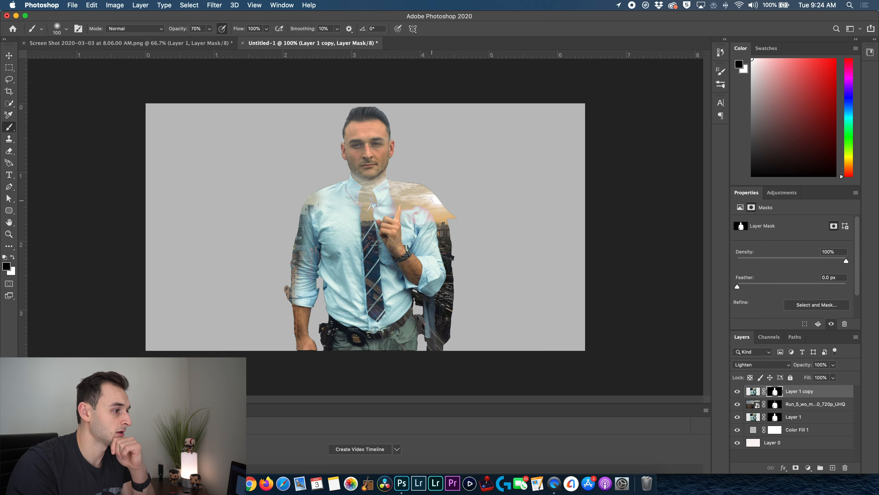
mouse_move(328, 303)
mouse_down()
mouse_move(375, 323)
mouse_move(410, 301)
mouse_move(356, 319)
mouse_move(326, 310)
mouse_move(399, 319)
mouse_up()
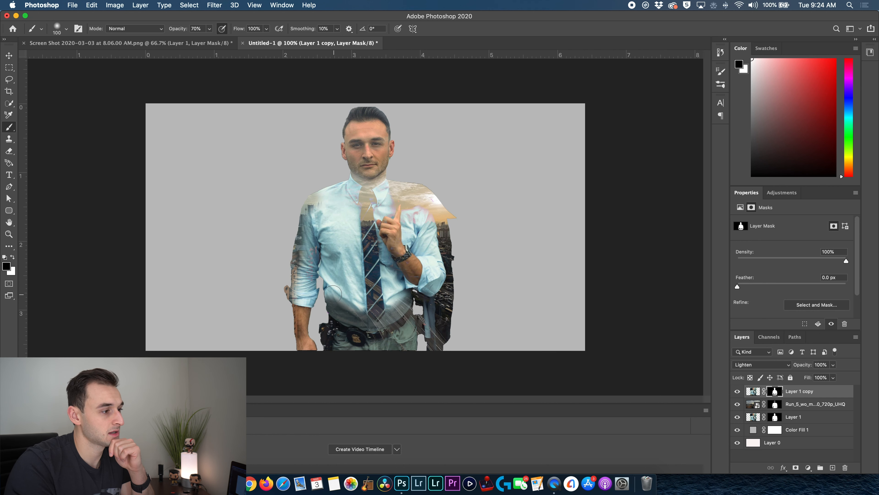
mouse_move(381, 277)
mouse_down()
mouse_move(395, 287)
mouse_move(394, 329)
mouse_up()
mouse_move(391, 289)
mouse_down()
mouse_move(393, 277)
mouse_move(398, 349)
mouse_move(378, 344)
mouse_up()
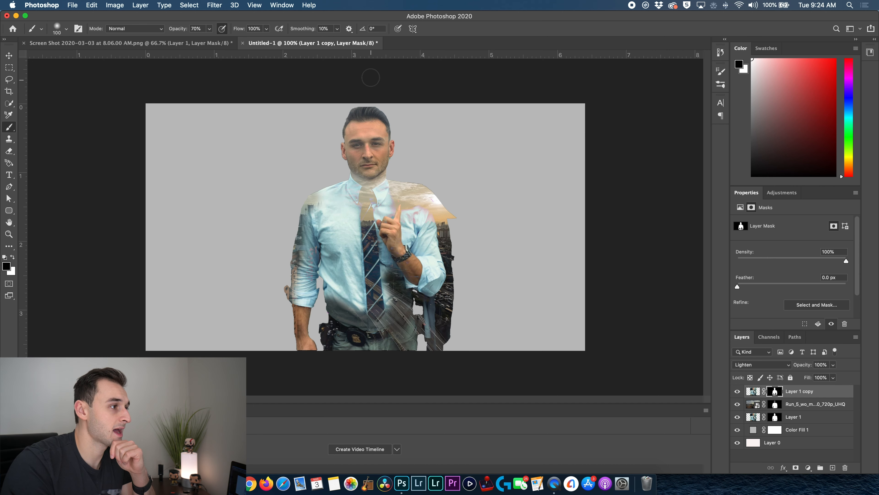
Refine the city footage and Layer 1 copy masks with black strokes over the face and the jacket on the shoulder, undoing an unwanted stroke
click(775, 404)
mouse_move(380, 140)
mouse_down()
mouse_move(387, 145)
mouse_move(363, 150)
mouse_move(371, 163)
mouse_move(373, 144)
mouse_move(372, 157)
mouse_up()
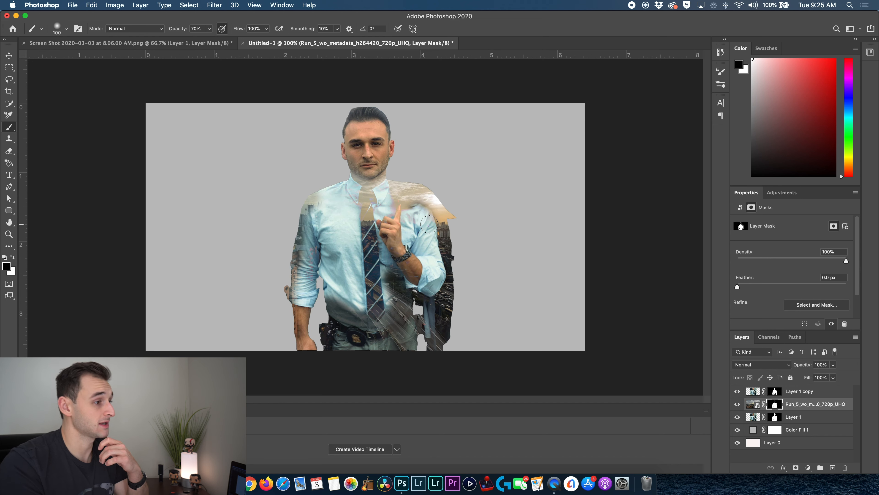
mouse_move(417, 207)
mouse_down()
mouse_move(439, 219)
mouse_move(393, 211)
mouse_move(397, 202)
mouse_move(390, 220)
mouse_up()
key(super+z)
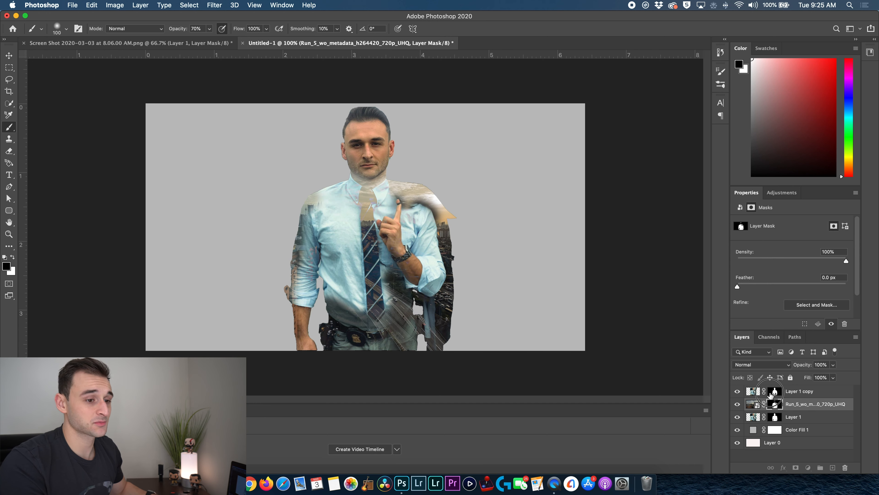
click(770, 393)
mouse_move(417, 197)
mouse_down()
mouse_move(437, 216)
mouse_move(426, 200)
mouse_move(422, 217)
mouse_move(429, 208)
mouse_move(474, 224)
mouse_move(412, 215)
mouse_move(421, 209)
mouse_move(400, 206)
mouse_up()
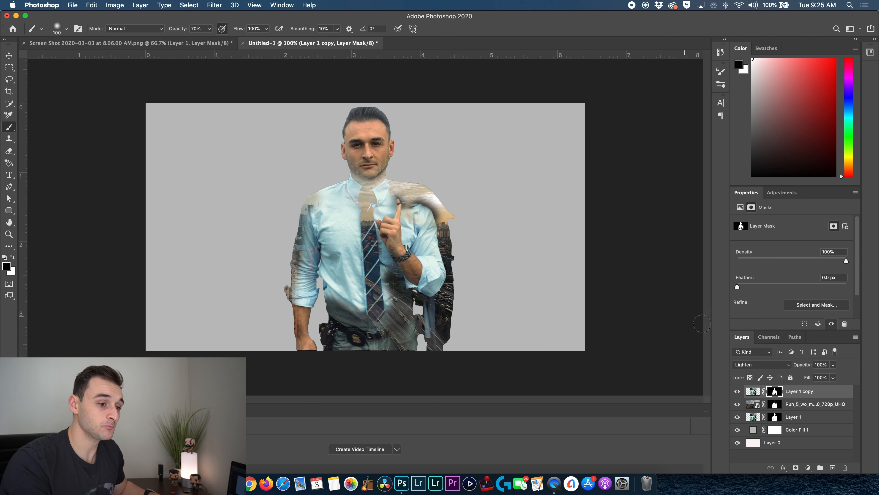
Duplicate the city footage layer below Layer 1 and delete the duplicate's layer mask to make it a full background
key(v)
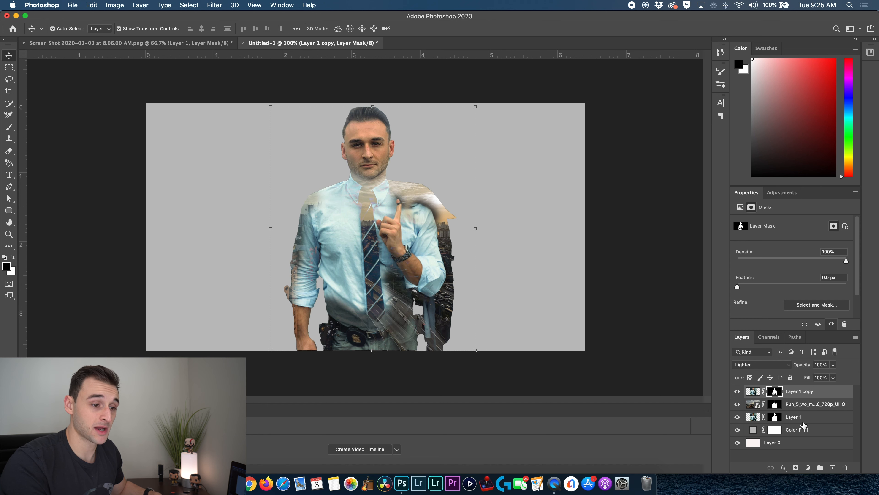
drag(755, 406, 751, 429)
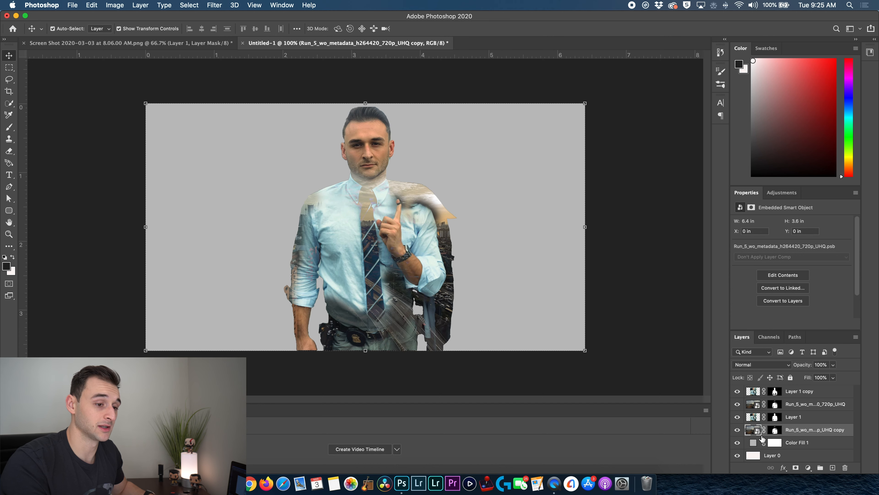
right_click(774, 431)
click(780, 418)
right_click(777, 430)
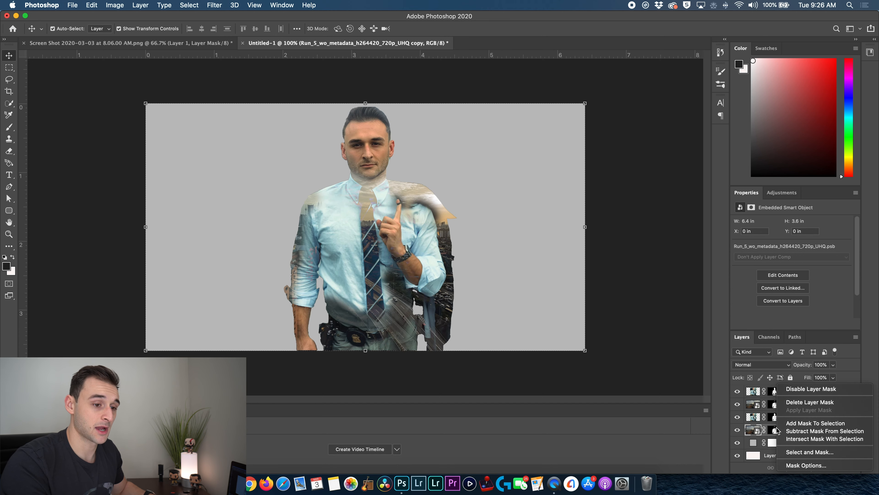
click(791, 403)
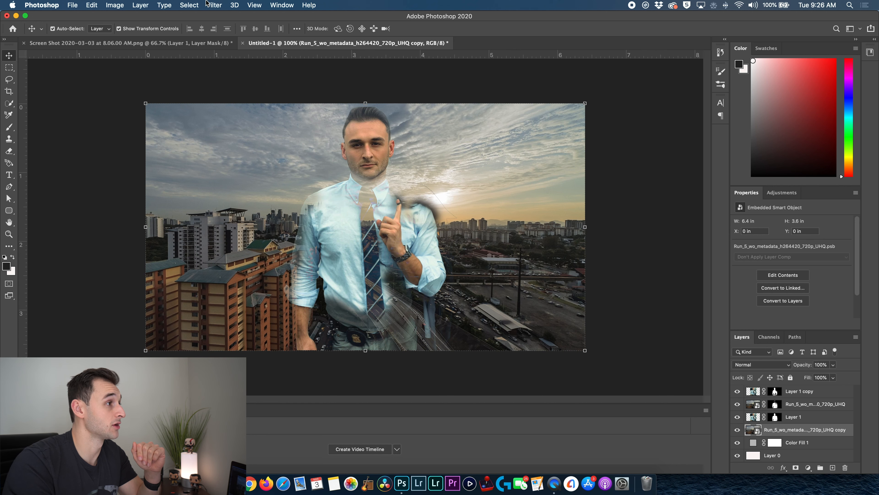
Apply a Black & White adjustment to the duplicated city footage layer
click(114, 5)
mouse_move(130, 30)
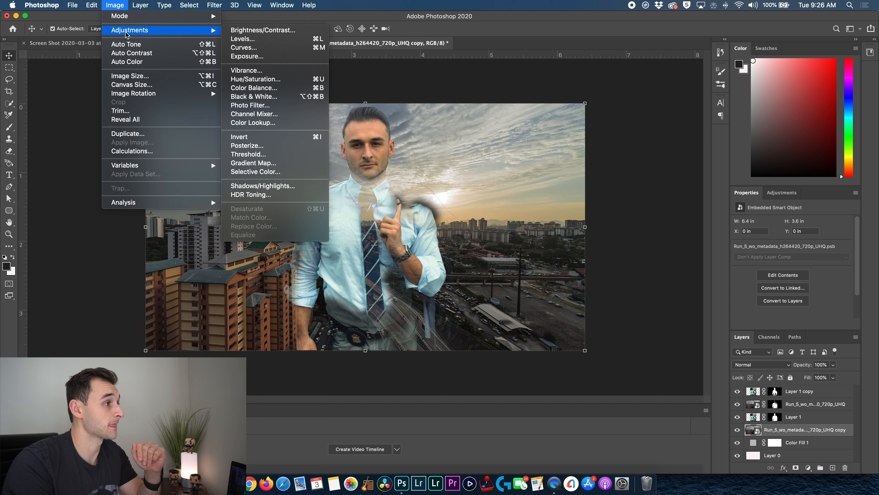
click(276, 97)
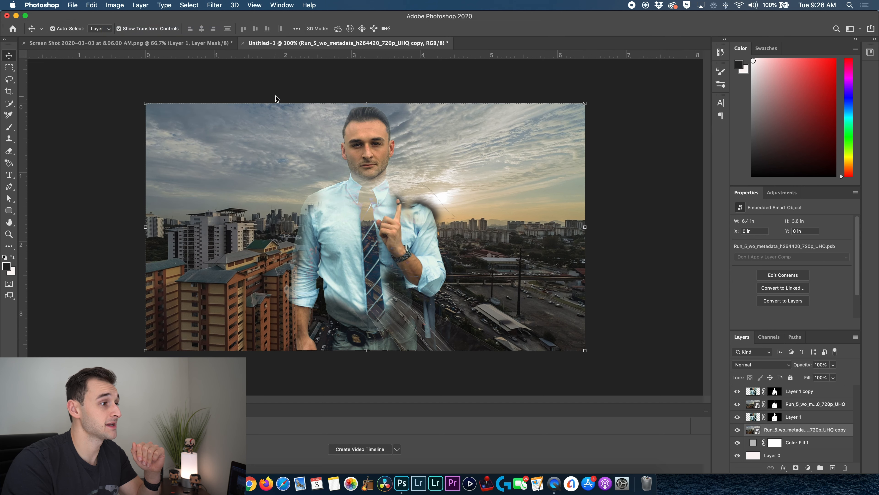
click(506, 104)
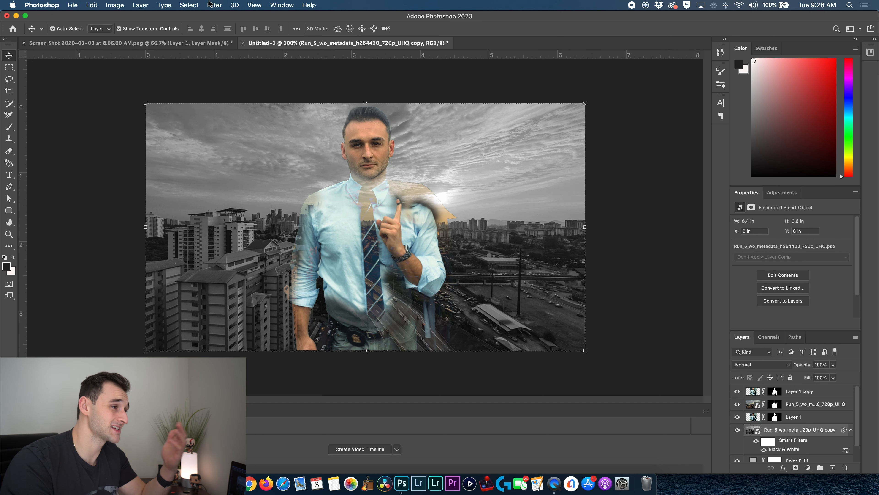
Apply a Gaussian Blur with a 9.0 pixel radius to the background city footage copy and deselect the layer
click(219, 6)
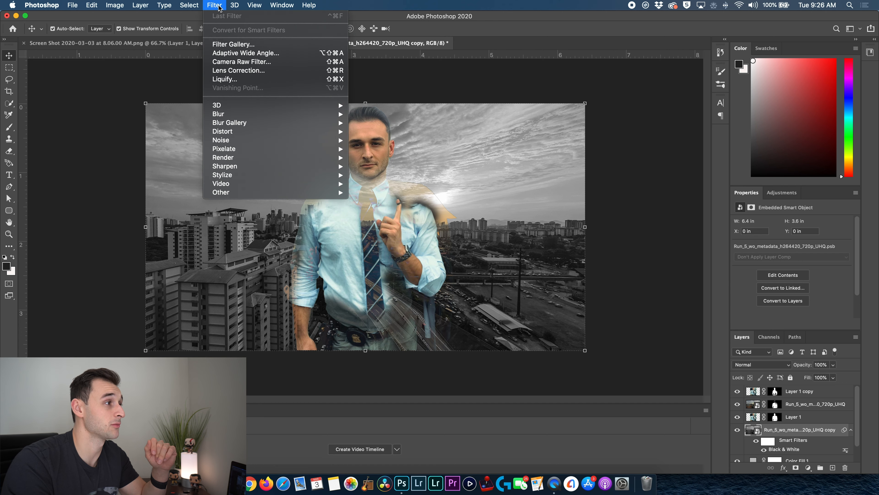
mouse_move(220, 115)
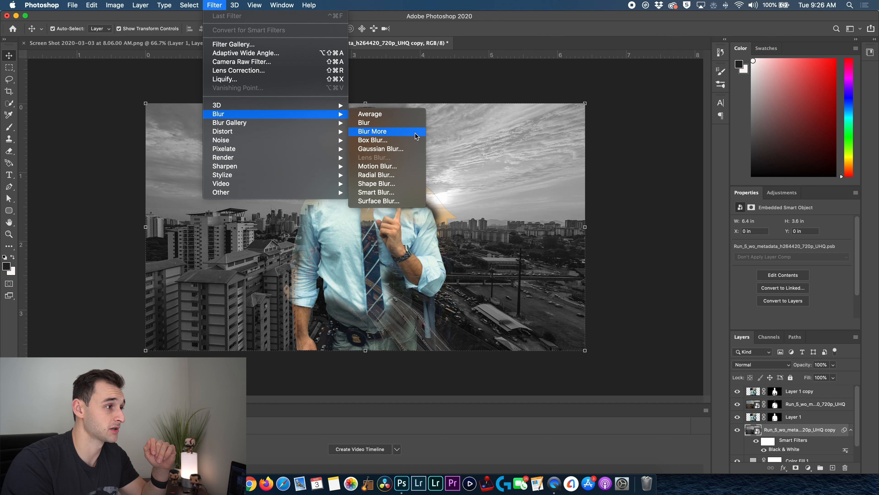
click(405, 151)
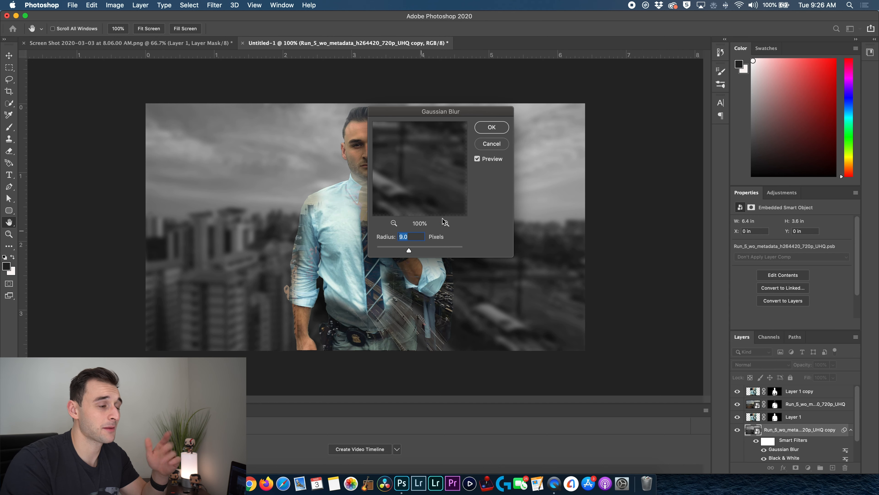
click(499, 131)
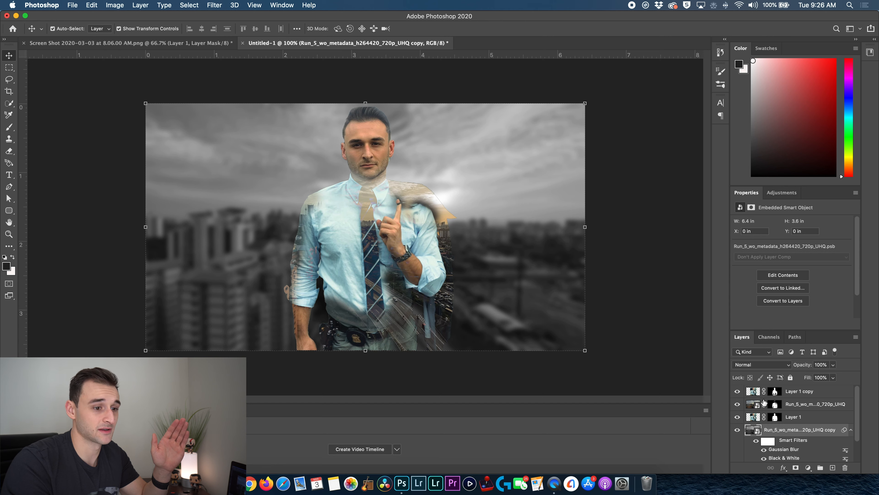
click(582, 375)
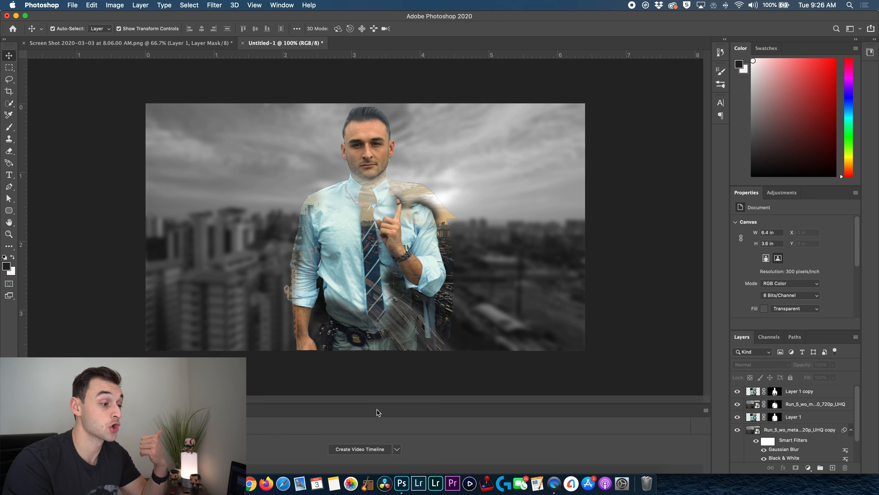
Create a video timeline for the document and enlarge the timeline area to show all the layer tracks
drag(376, 407, 379, 369)
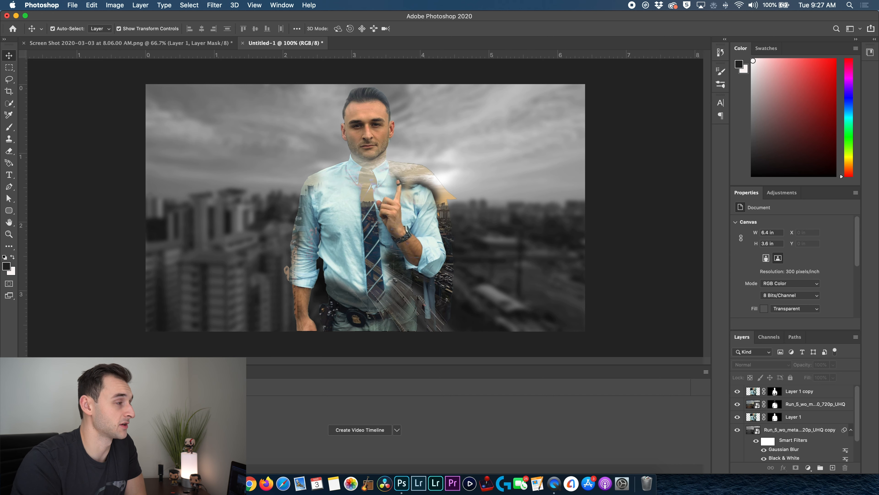
click(282, 6)
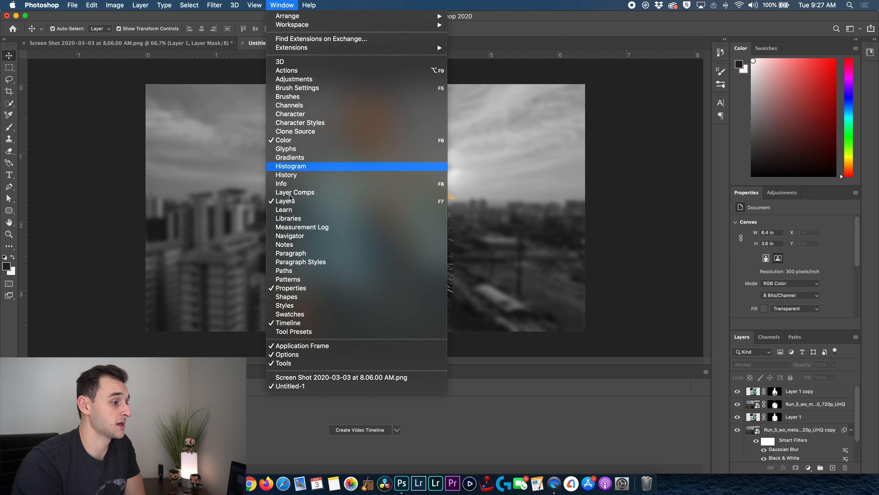
click(228, 379)
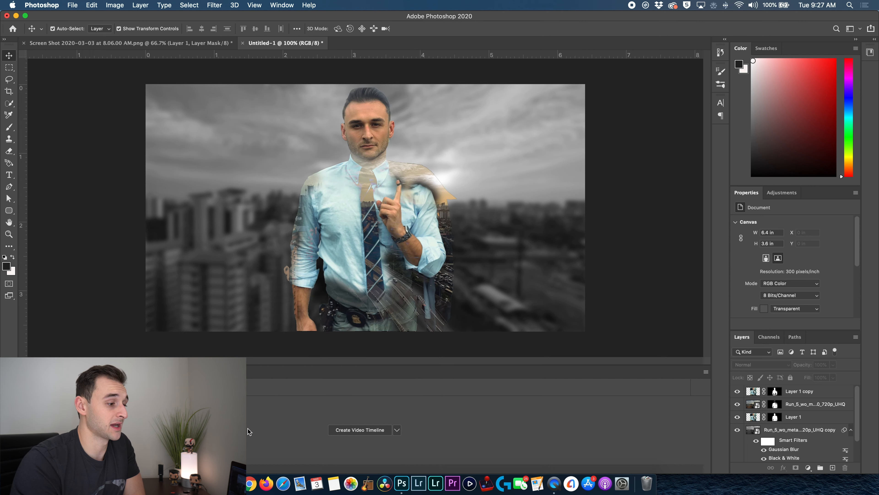
click(351, 431)
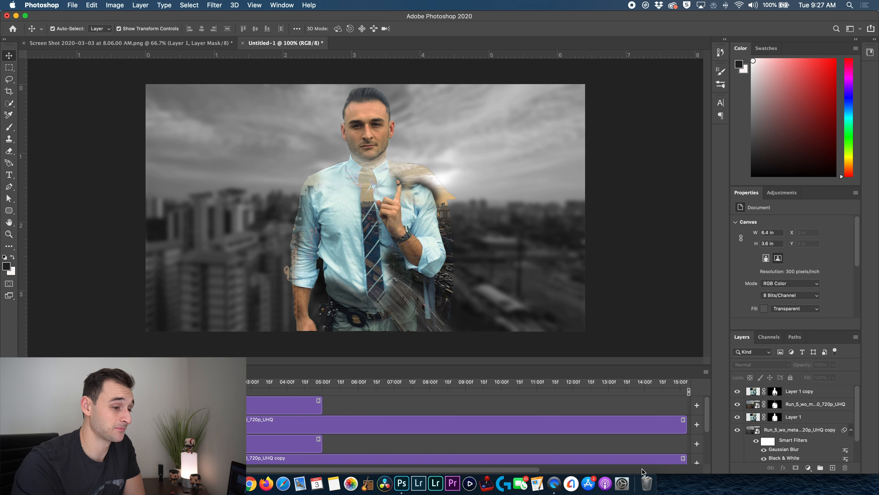
drag(459, 365, 457, 264)
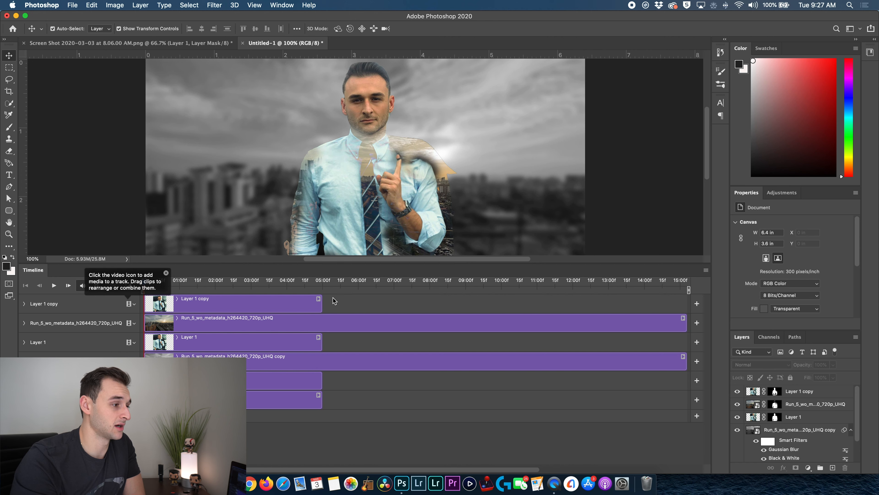
Extend the Layer 1 copy, Layer 1, Color Fill 1 and Layer 0 clips to the end of the city footage and play the timeline
drag(320, 303, 658, 306)
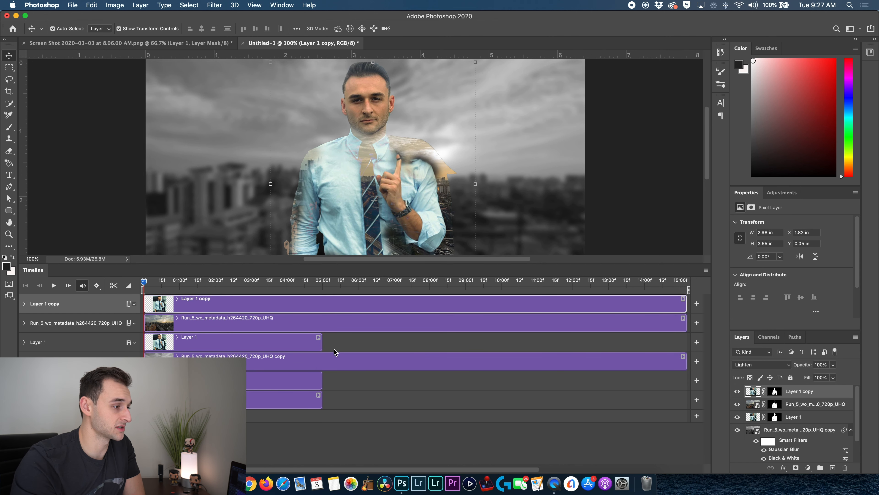
drag(321, 347, 688, 348)
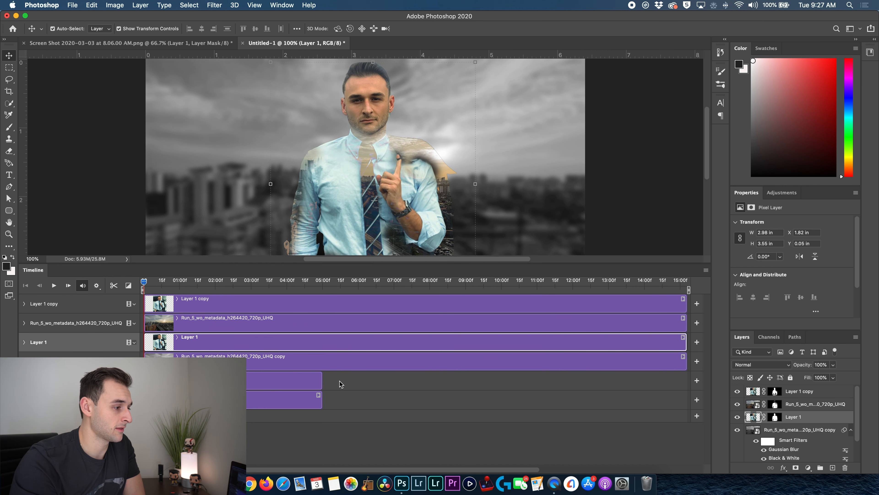
drag(341, 381, 687, 381)
drag(320, 402, 573, 405)
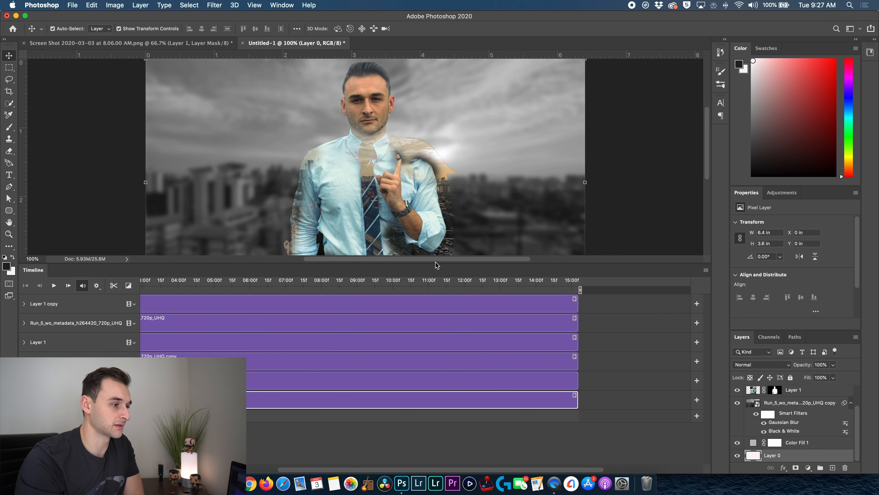
drag(433, 264, 430, 358)
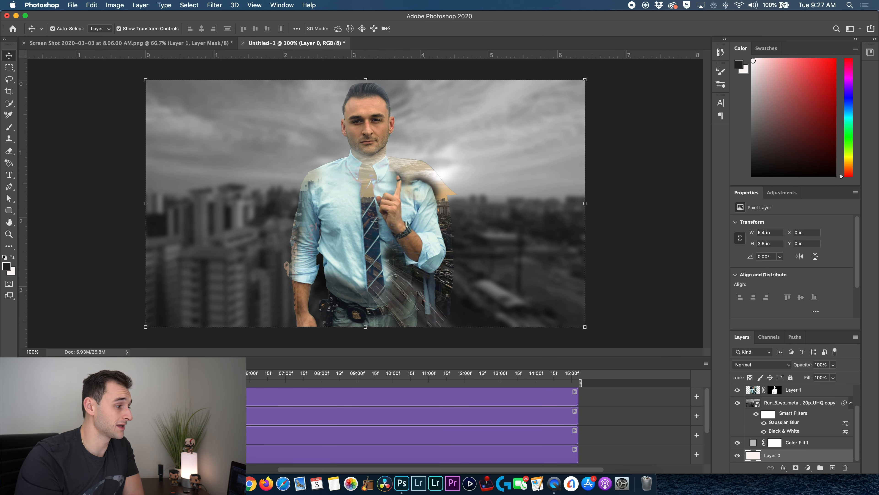
key(space)
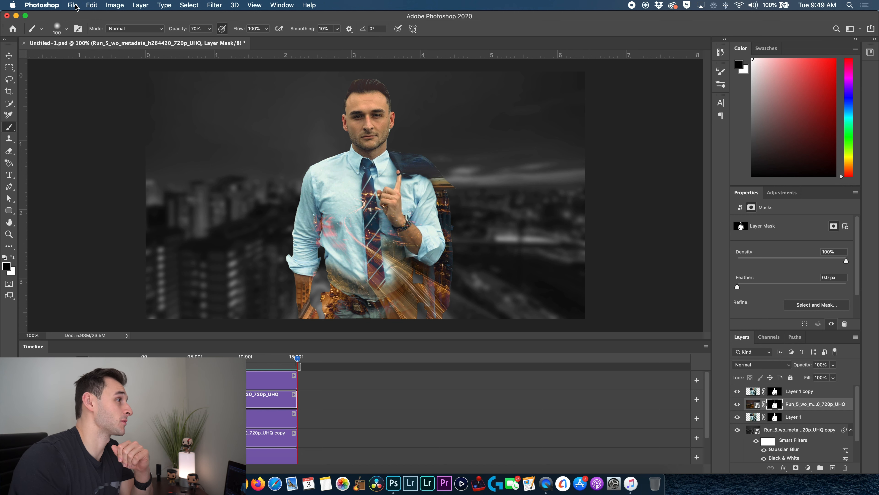
Render all frames of the composition as Untitled-1.mp4 in H.264, High Quality, at 1920 x 1080 and 29.97 fps
click(76, 7)
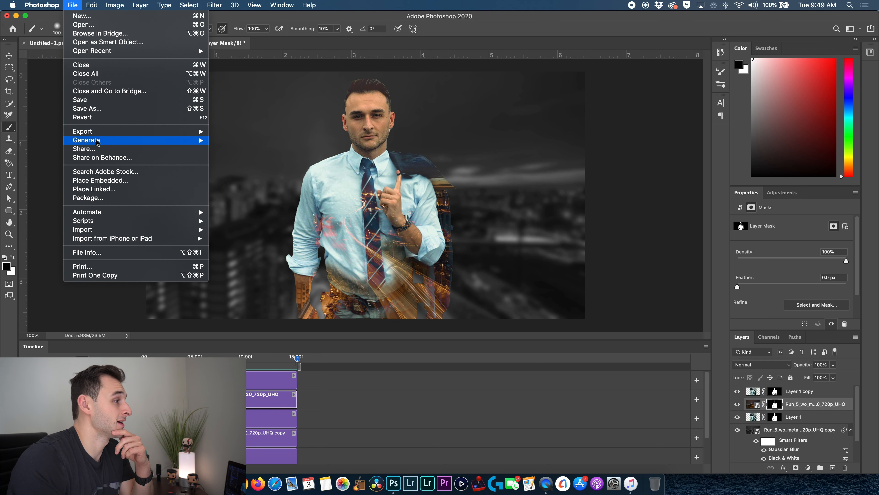
mouse_move(98, 135)
click(255, 267)
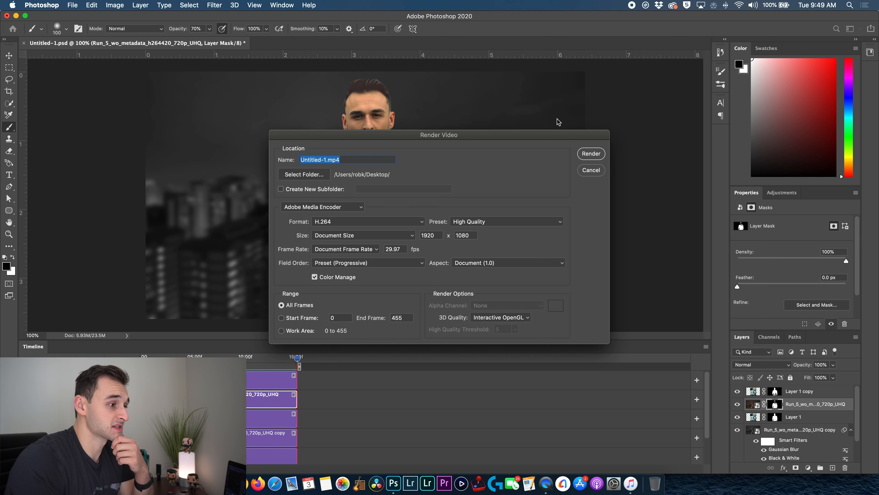
click(591, 154)
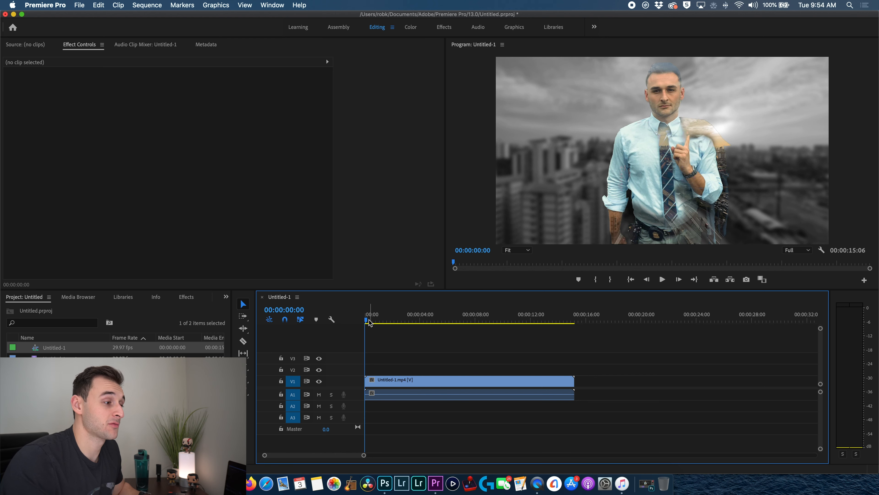
Play the rendered Untitled-1.mp4 sequence in Premiere Pro and return the playhead to the start
key(space)
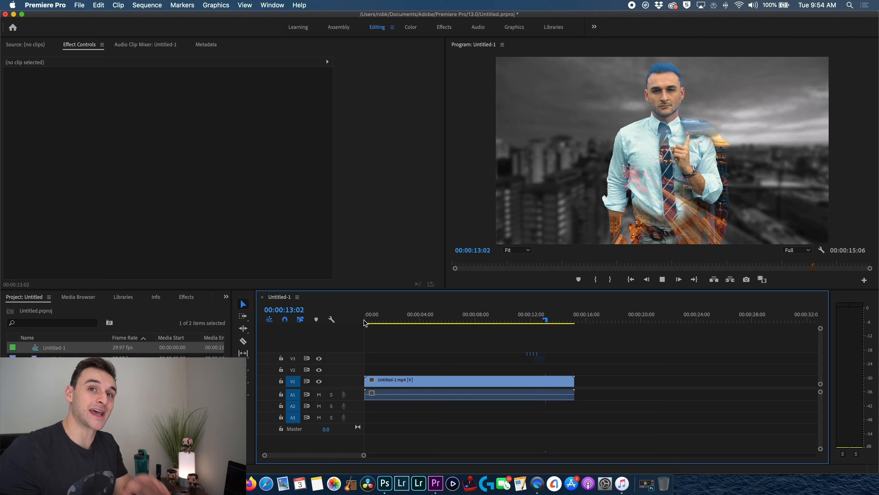
key(space)
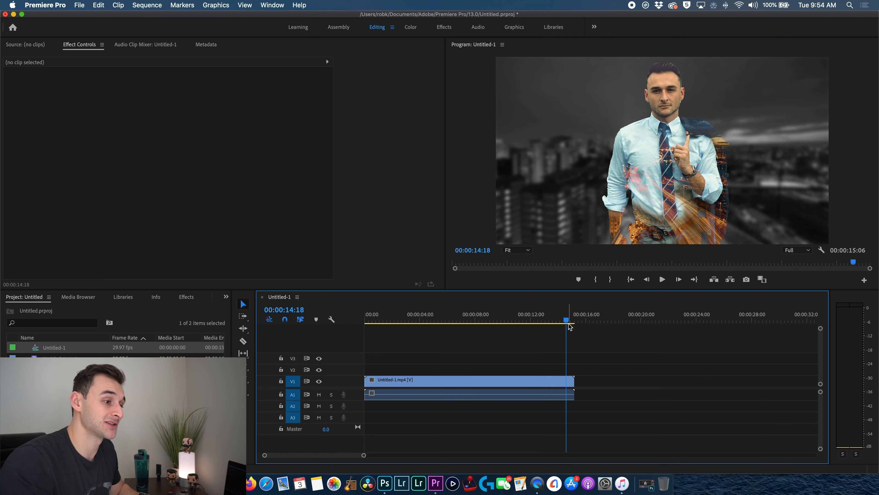
key(Home)
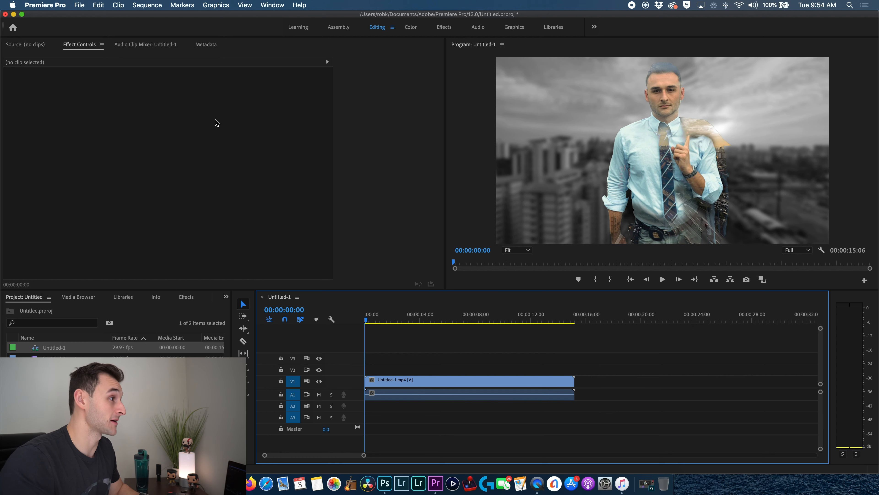
Add starting Position and Scale keyframes to the Untitled-1.mp4 clip at 00:00:00:00
click(398, 384)
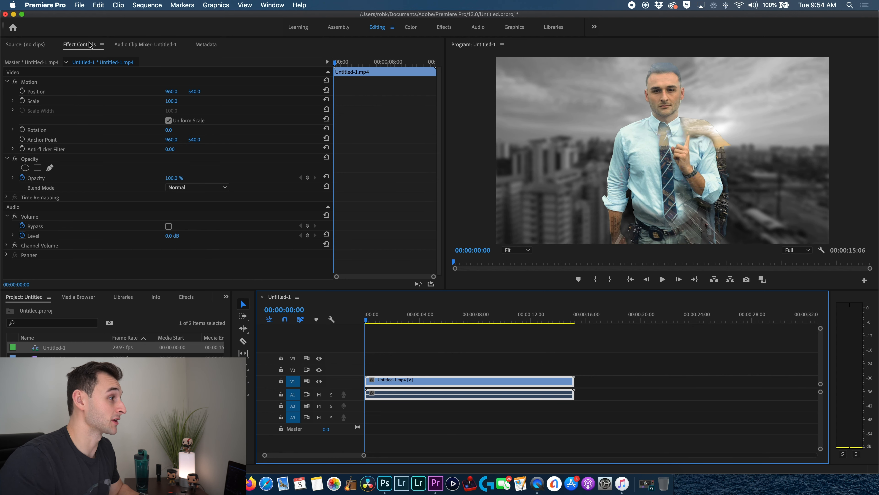
click(22, 91)
click(22, 101)
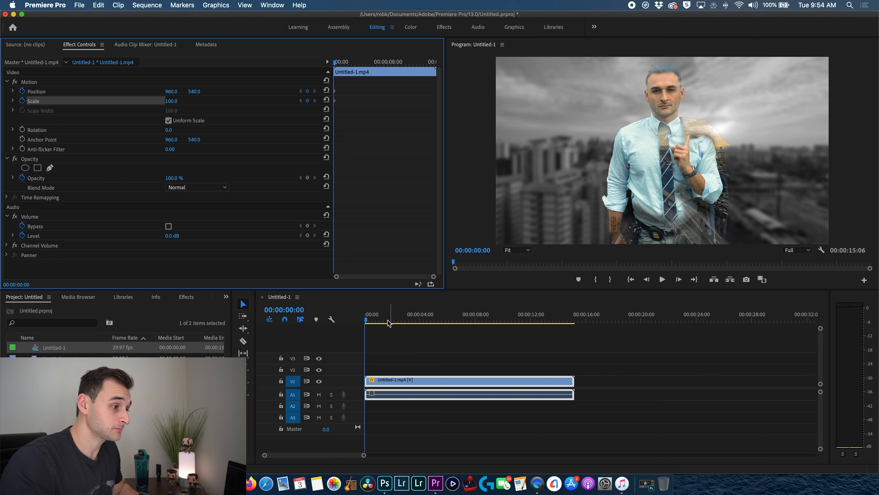
At 00:00:14:29, keyframe the clip's Scale at 192 and its Position at 960, 1031 to zoom in on the man's face
drag(368, 322, 573, 332)
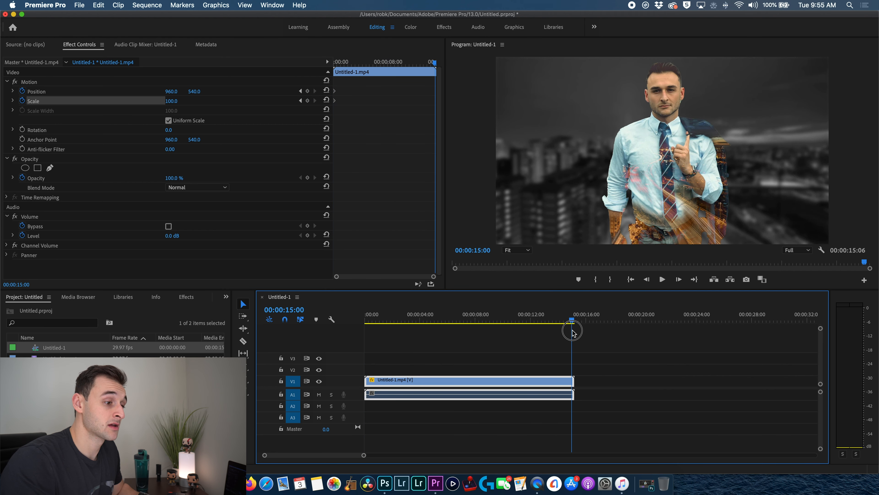
key(Left)
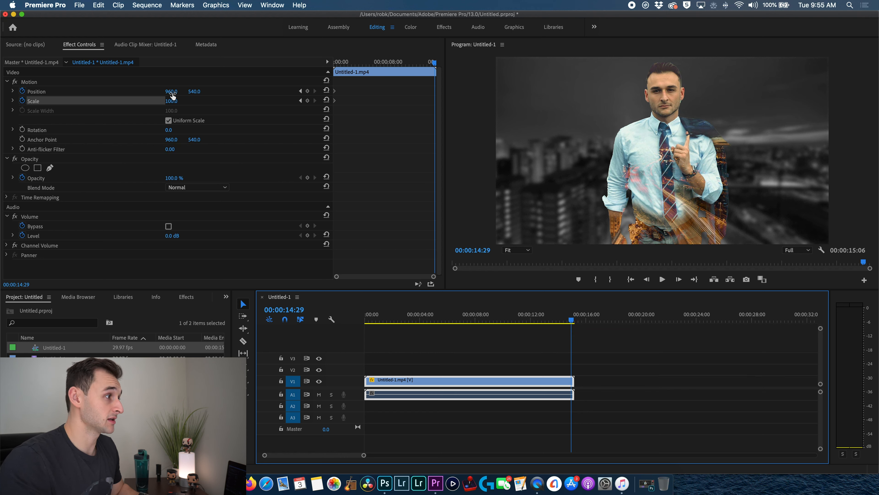
click(171, 102)
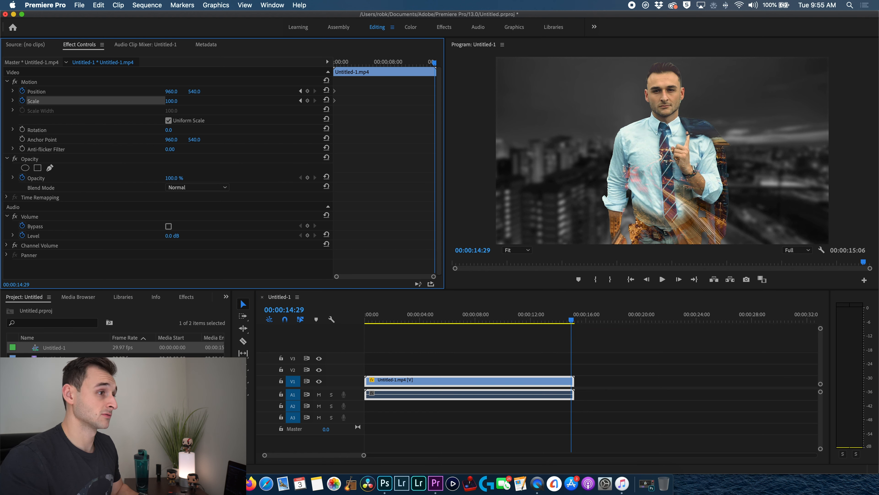
drag(172, 102, 269, 91)
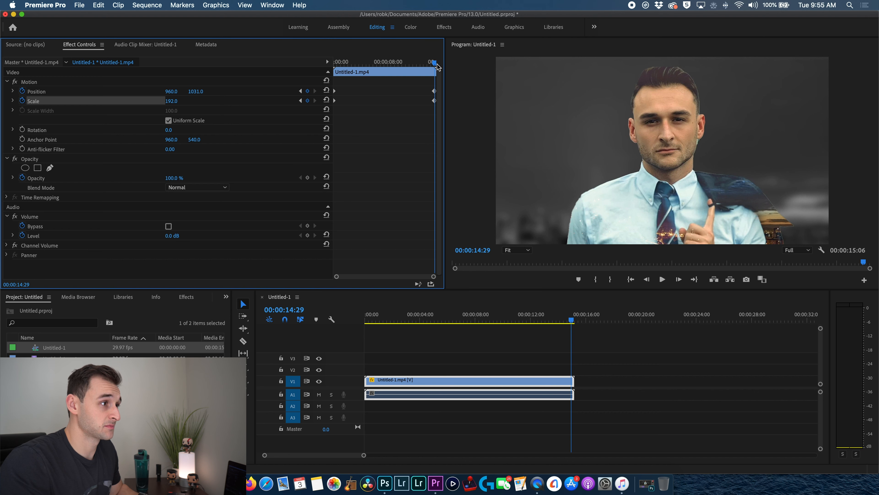
Apply Ease Out temporal interpolation to the Position and Scale keyframes at the start of the clip
drag(435, 63, 314, 74)
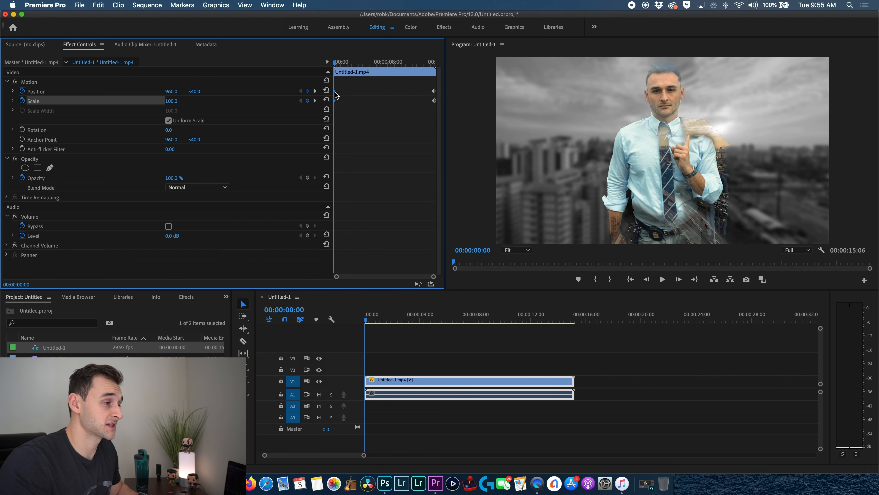
right_click(335, 91)
mouse_move(355, 173)
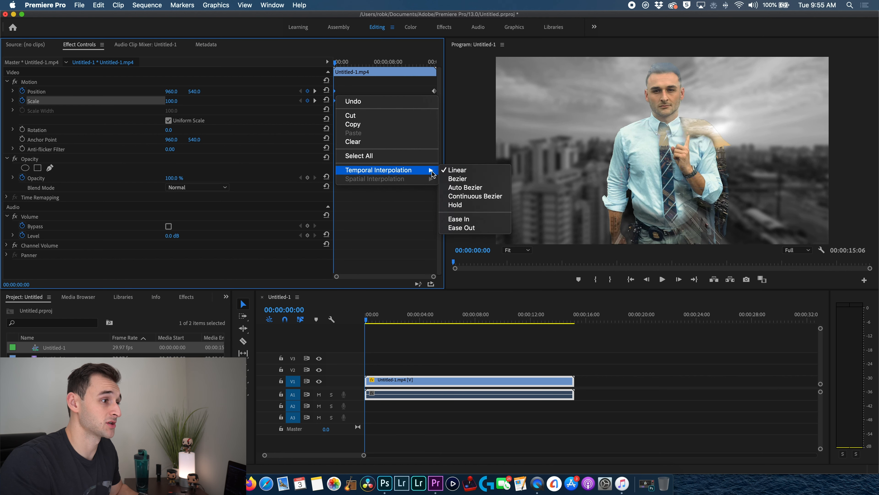
click(453, 227)
Apply Ease In temporal interpolation to the ending Position and Scale keyframes and play back the zoom animation
drag(407, 92, 441, 104)
right_click(435, 104)
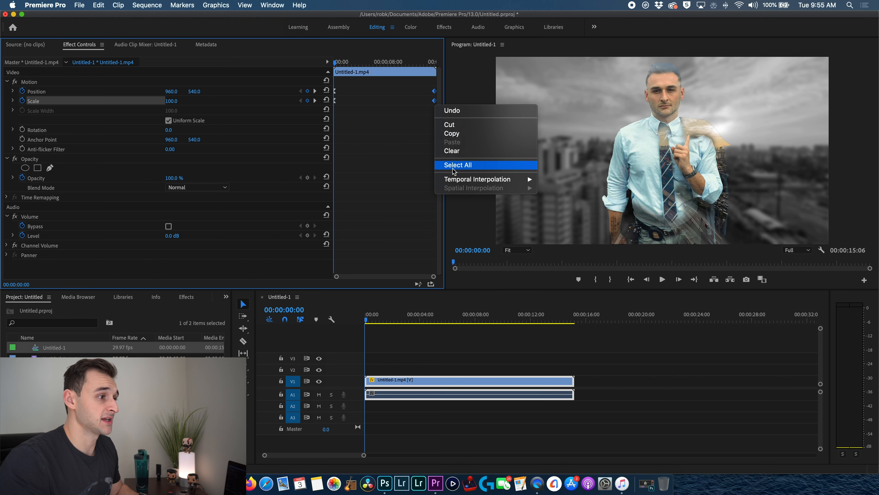
mouse_move(462, 180)
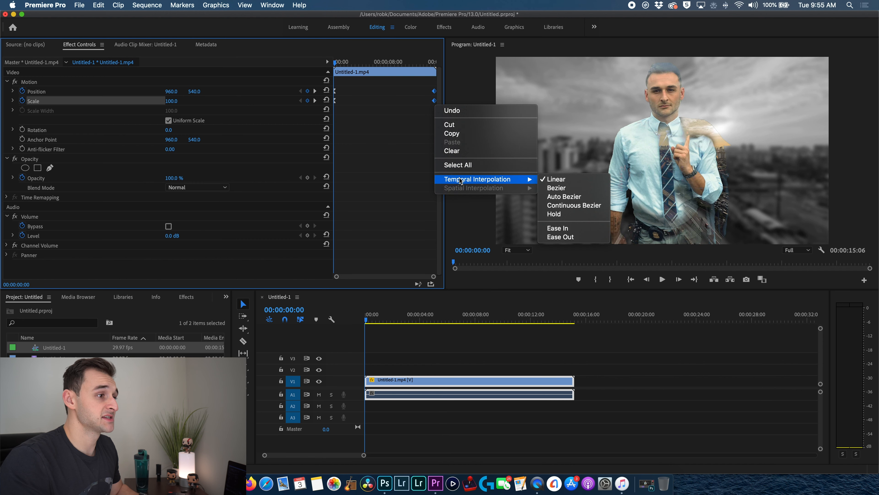
click(556, 228)
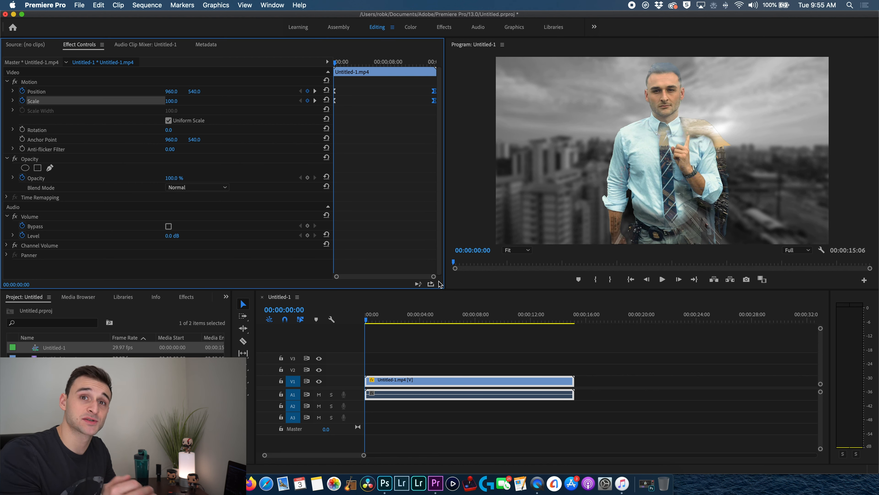
key(space)
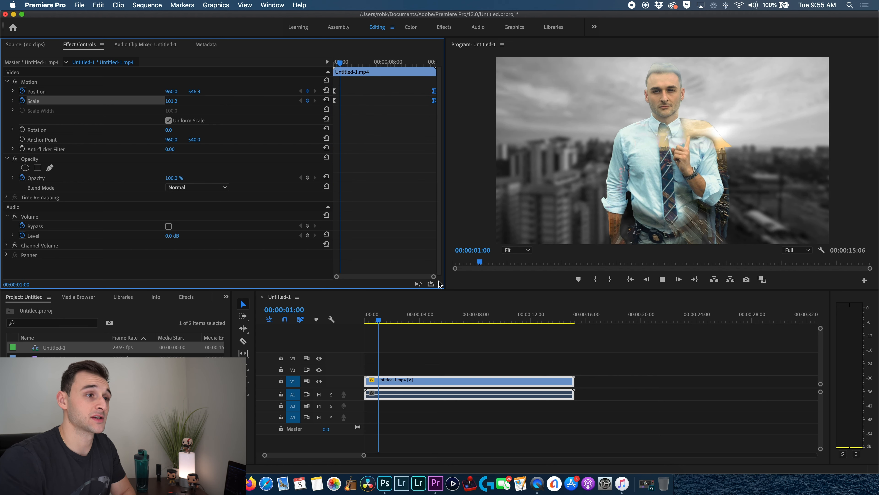